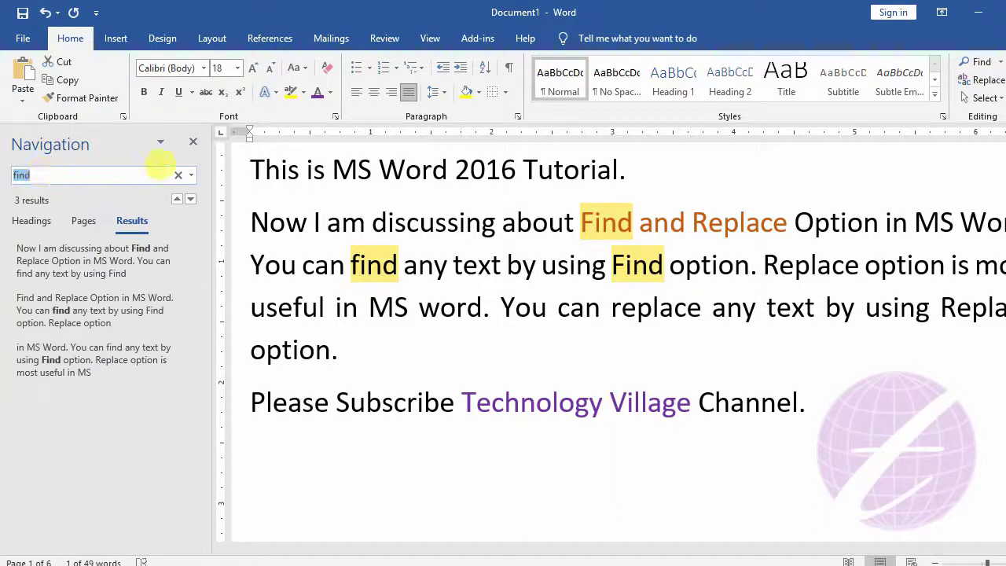
Search the Navigation pane for 'option', finding 4 results, then close the pane
click(176, 175)
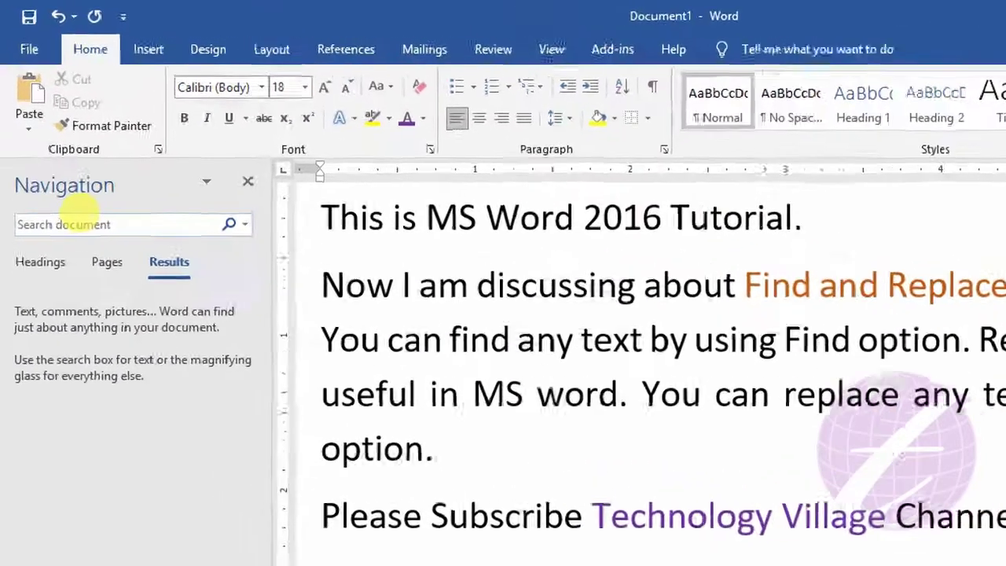
click(65, 173)
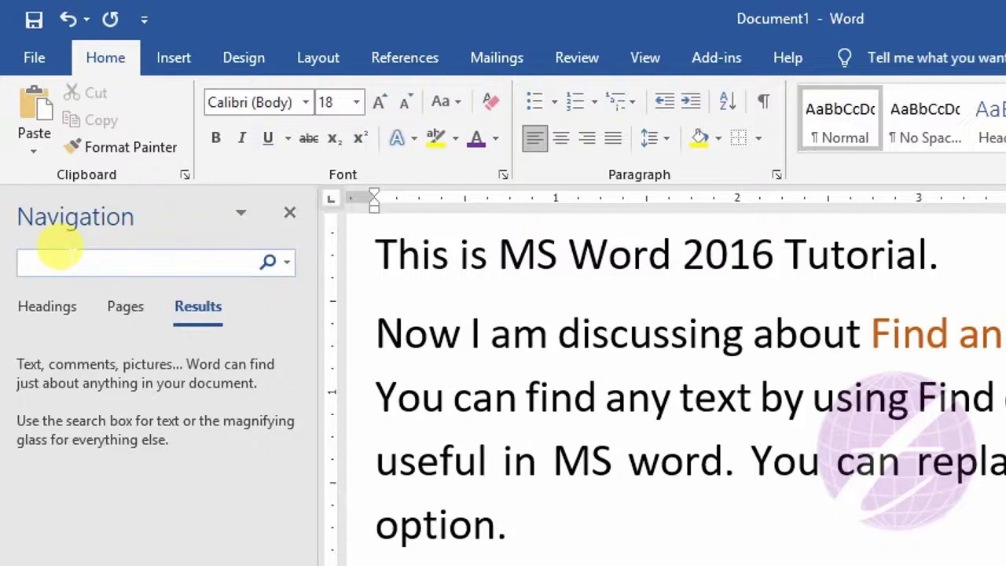
text(option)
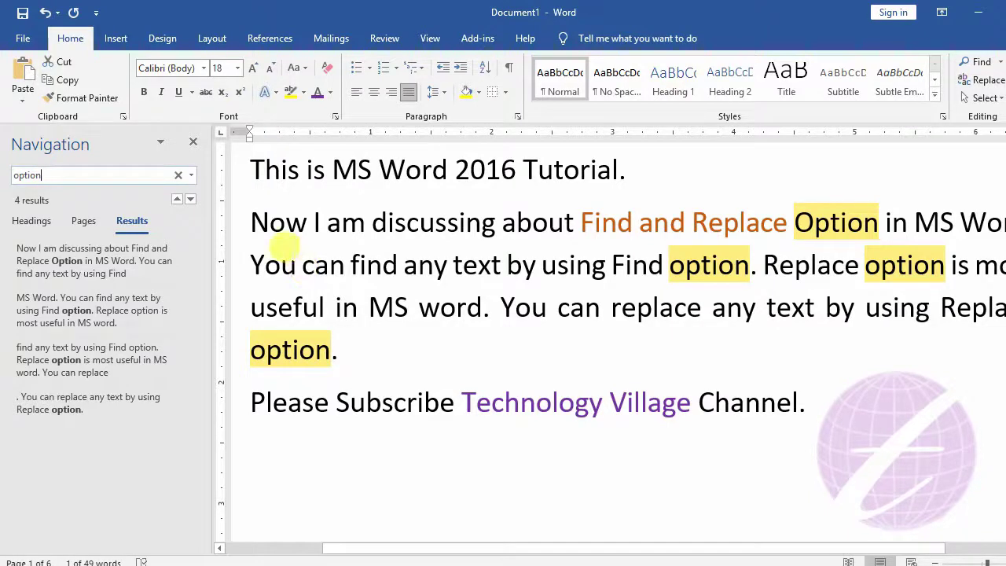
click(194, 144)
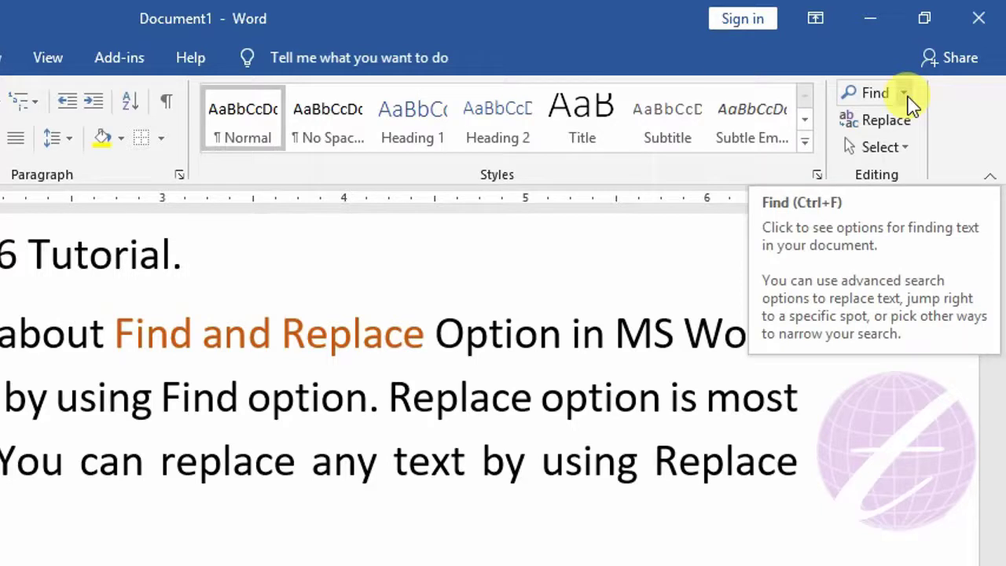
Use Advanced Find to step through the first three matches of 'option', then cancel the dialog
click(905, 94)
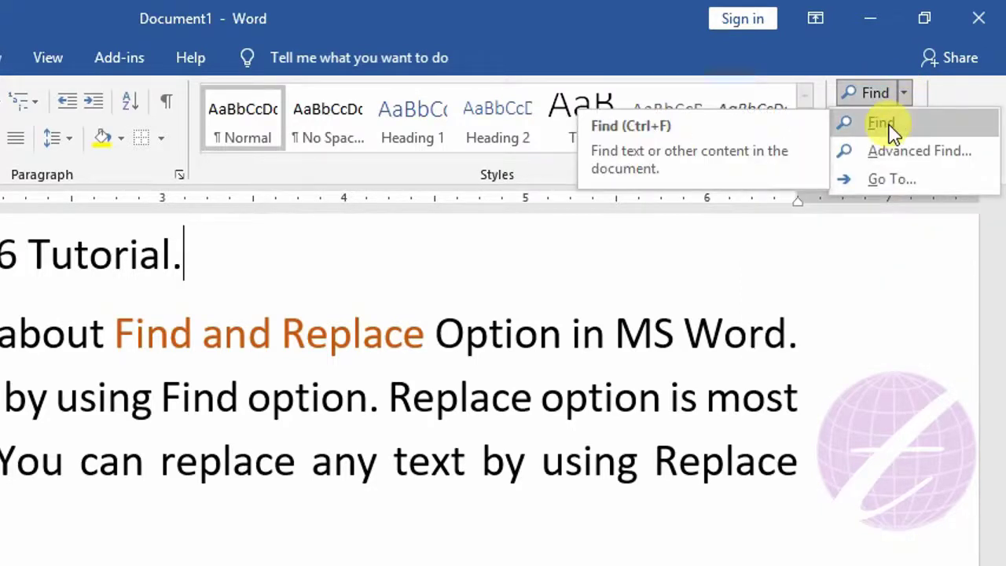
click(908, 154)
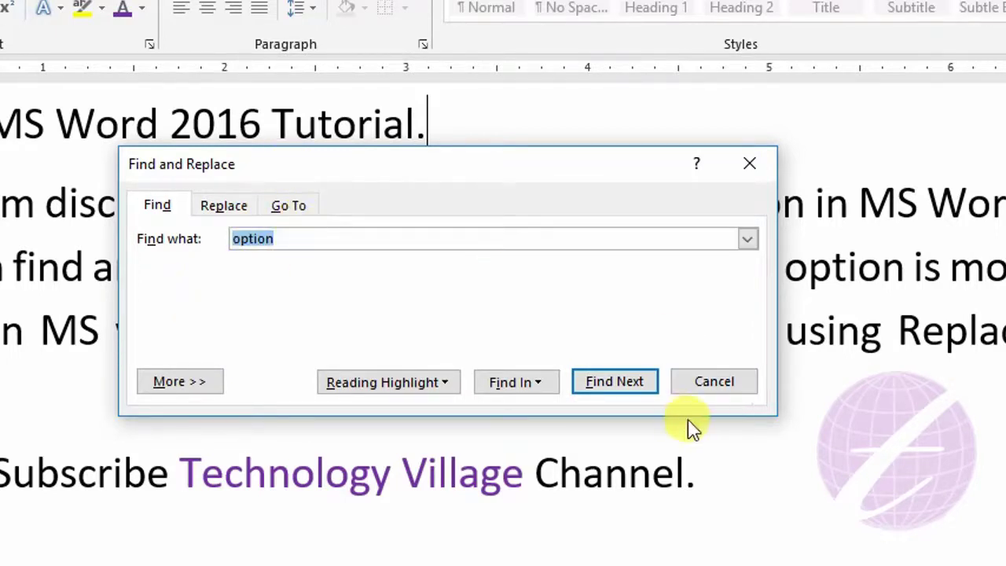
click(616, 382)
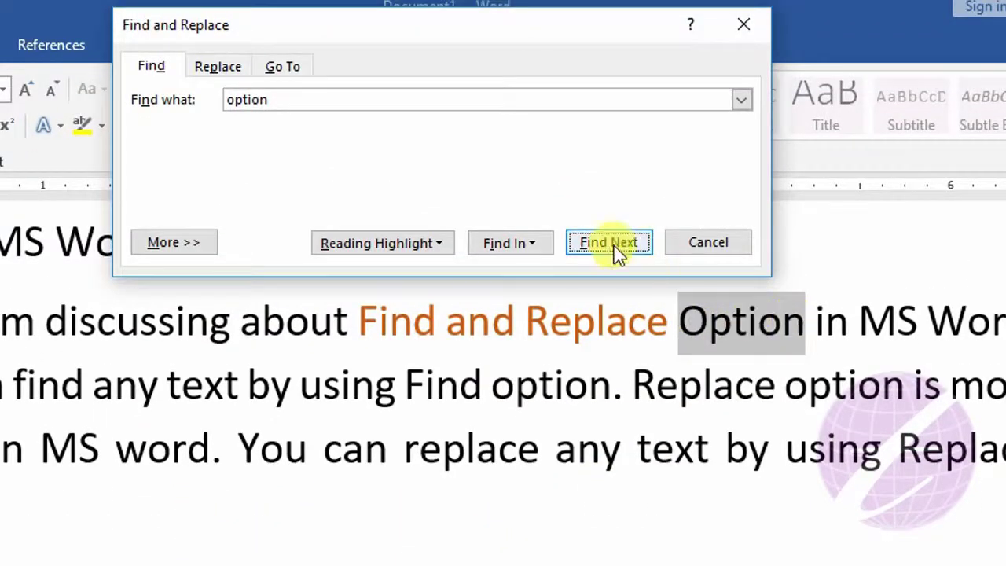
click(625, 246)
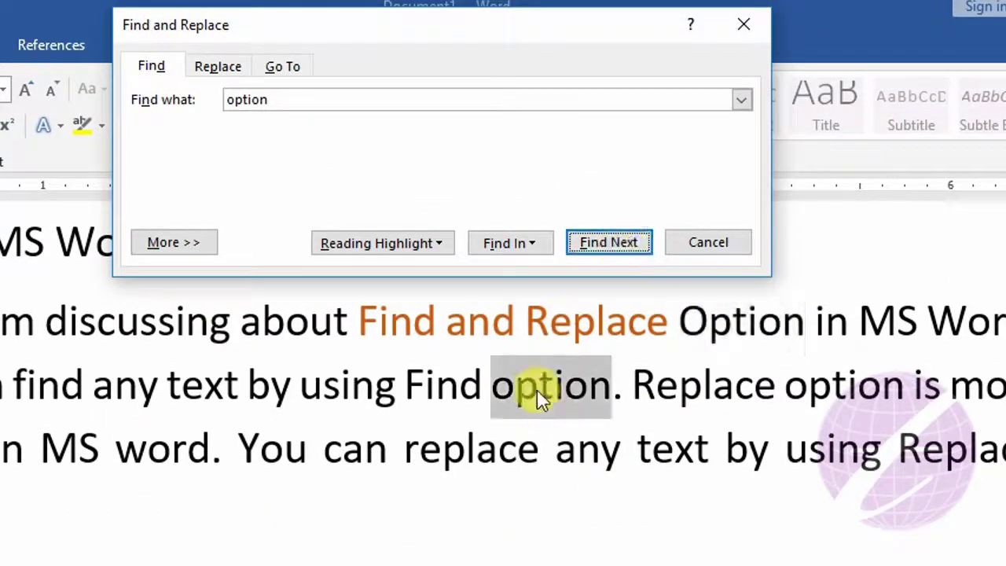
click(598, 258)
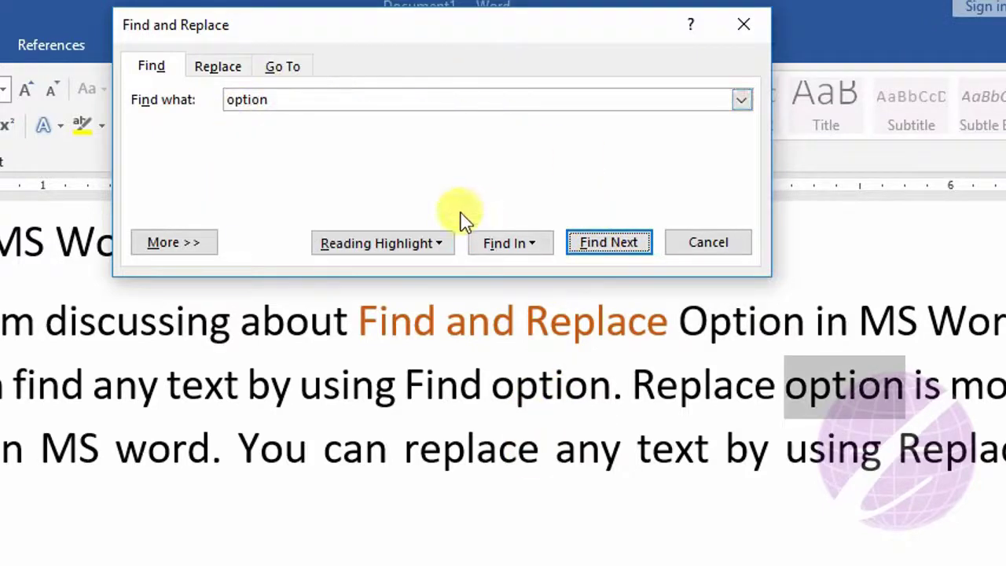
click(709, 245)
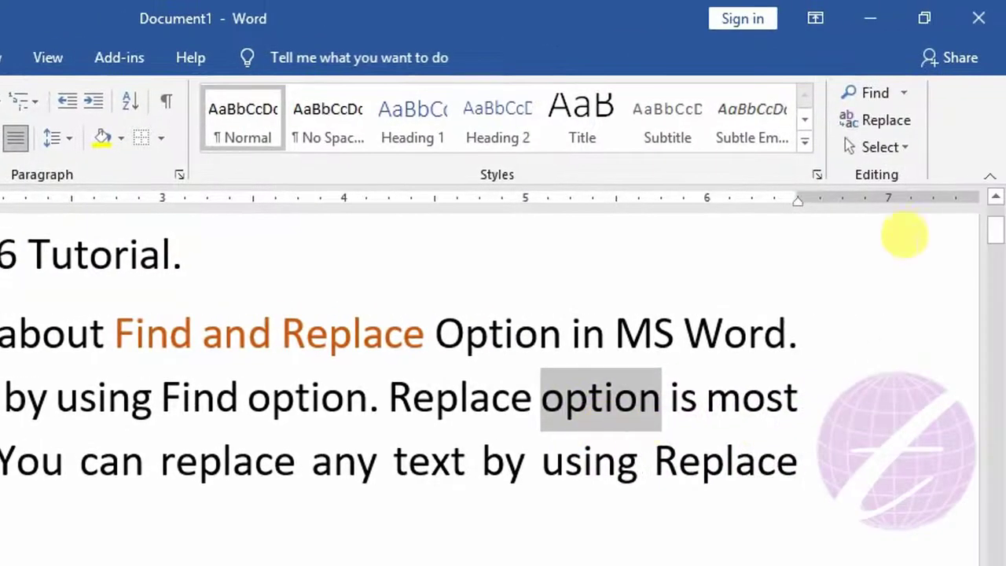
Jump to page 3 of 6 with Go To and close the dialog
click(906, 94)
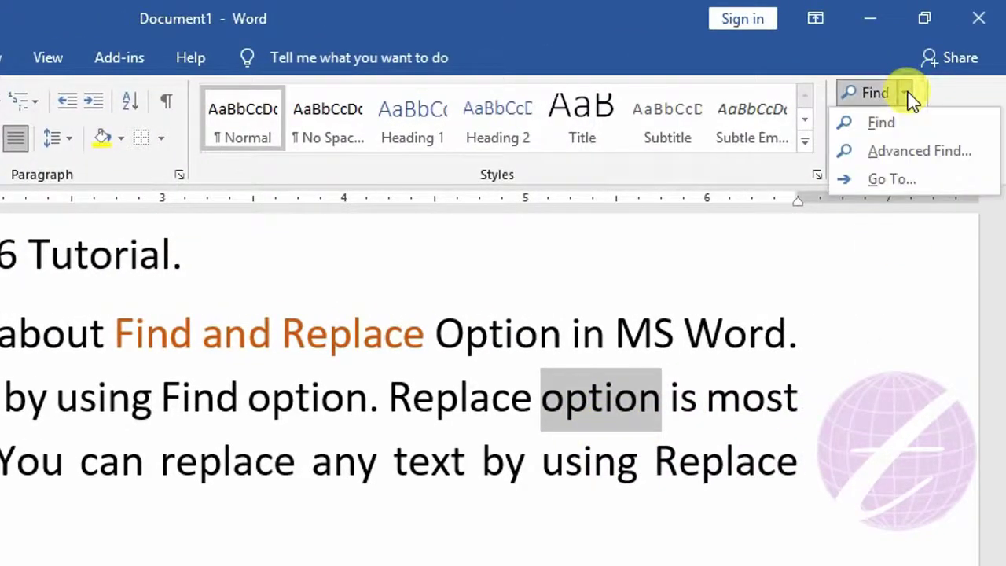
click(884, 182)
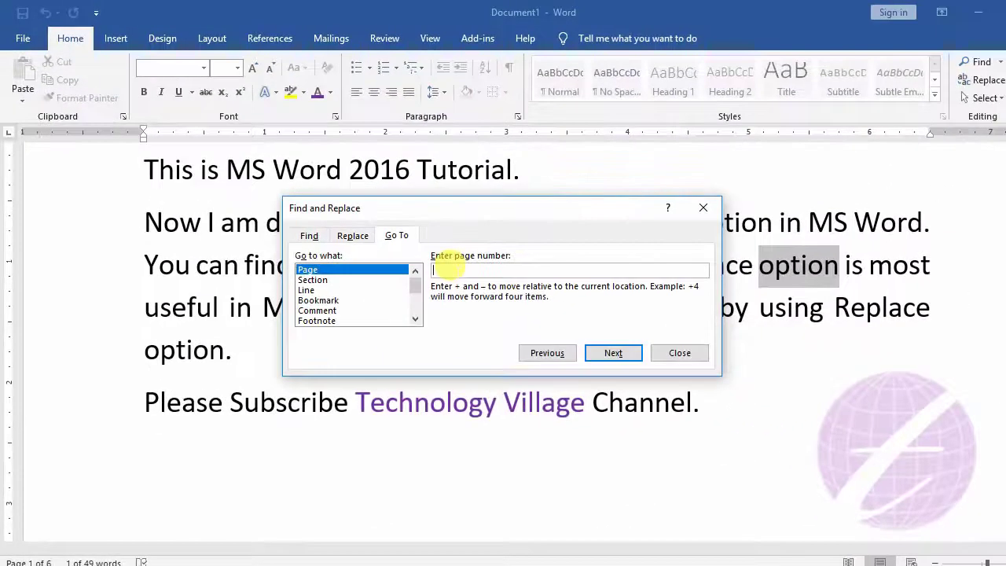
text(3)
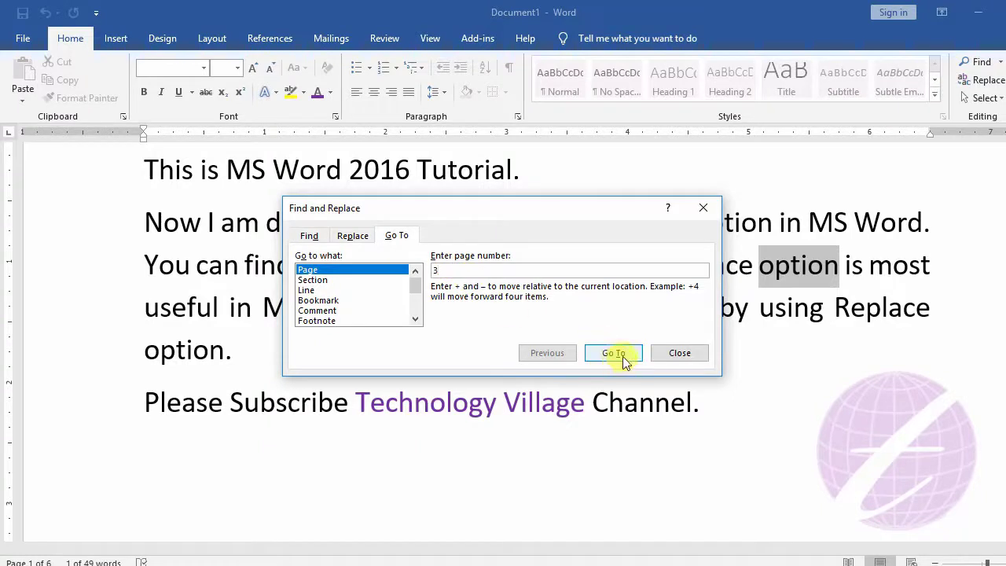
click(618, 355)
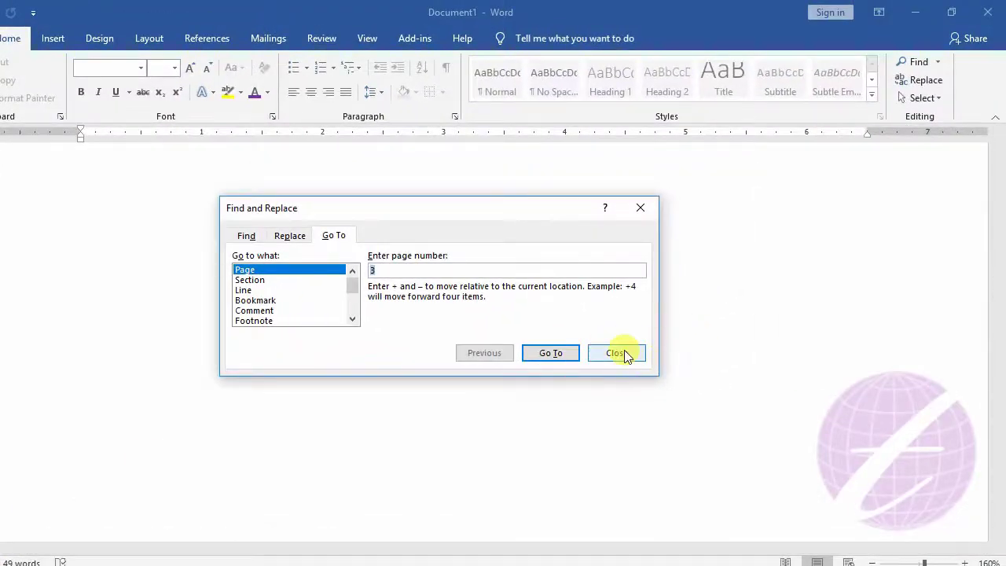
click(617, 352)
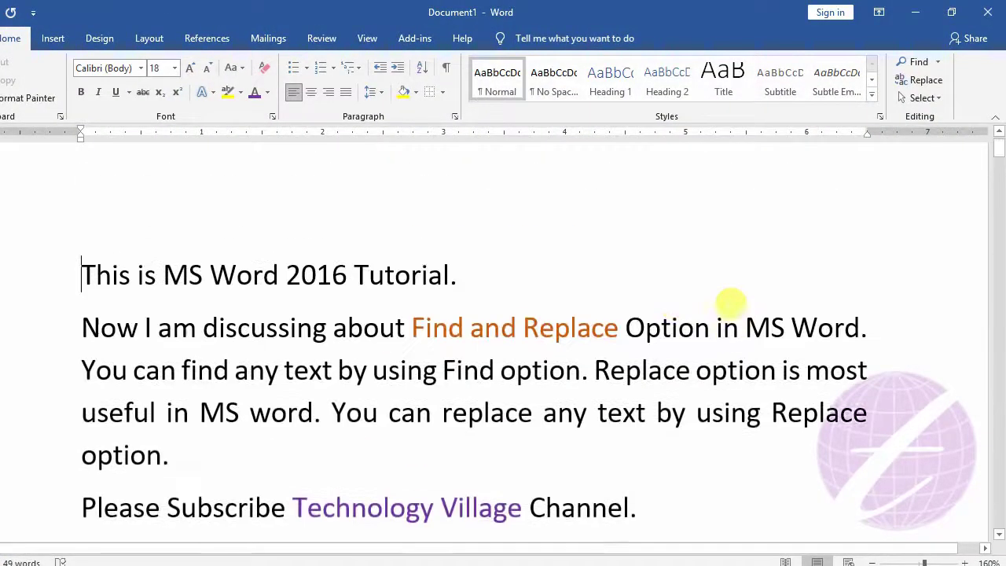
Go To line 3, which starts 'You can find any text', and close the dialog
click(937, 62)
click(927, 124)
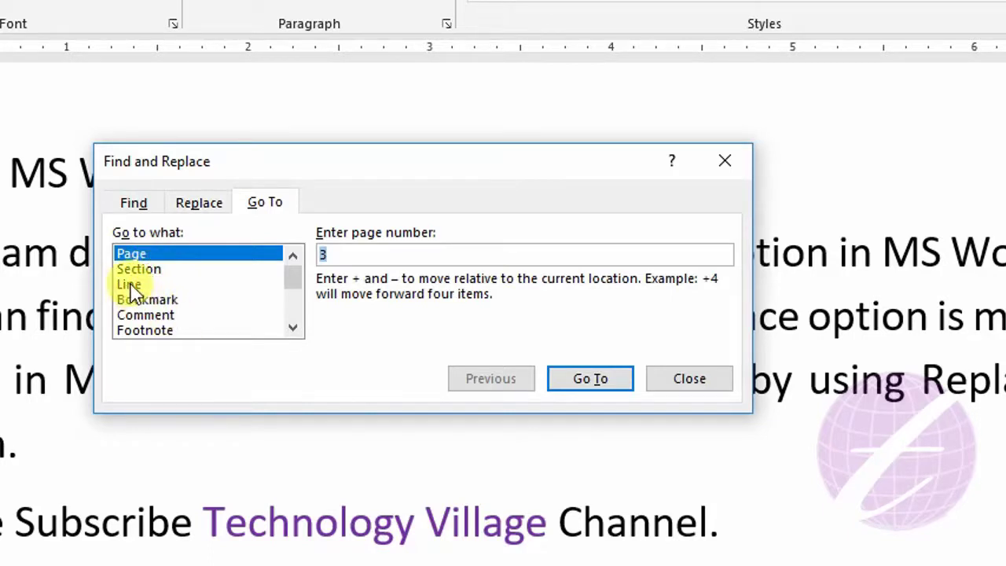
click(131, 284)
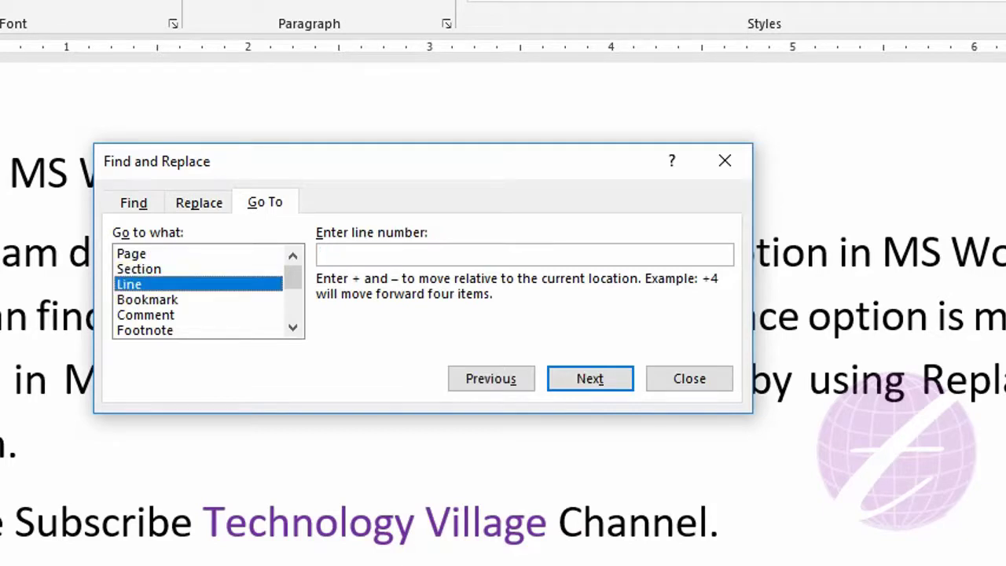
click(363, 253)
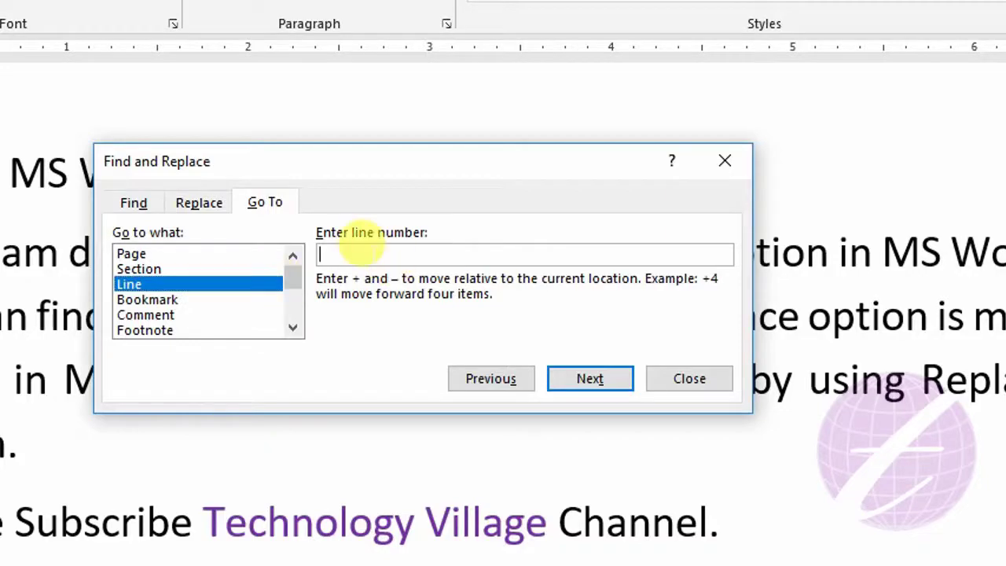
text(3)
click(598, 381)
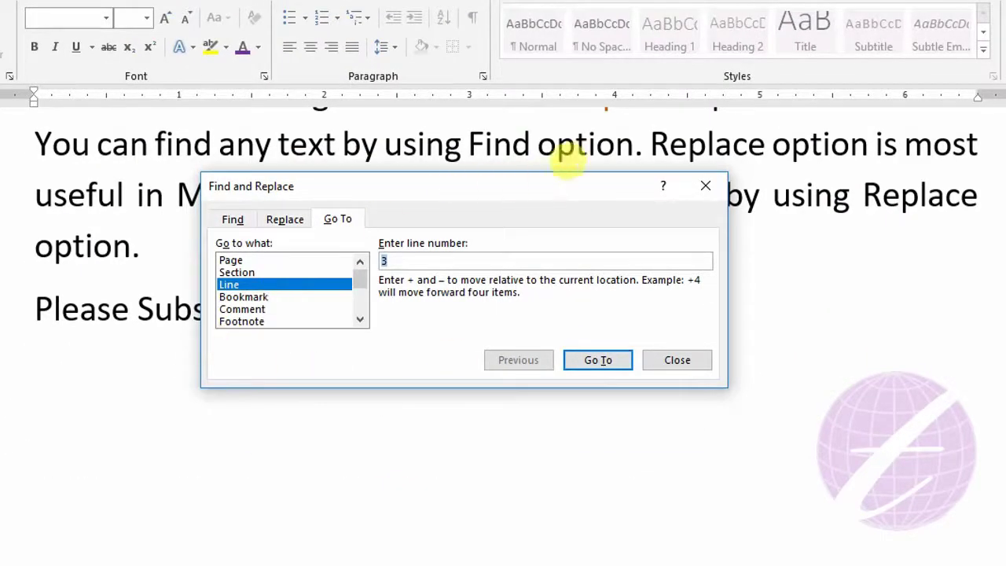
click(693, 189)
scroll(274, 409, up, 3)
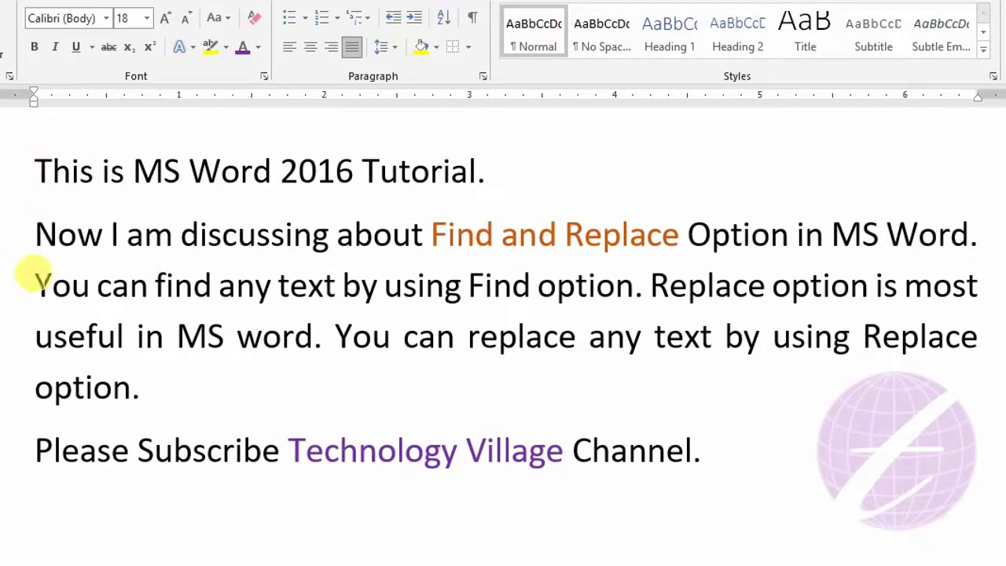
click(34, 285)
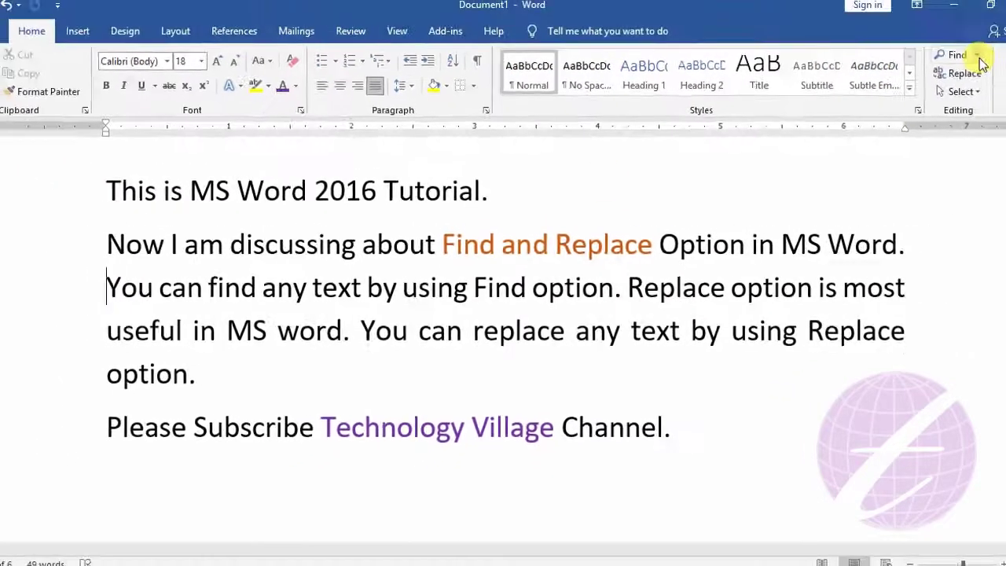
click(978, 55)
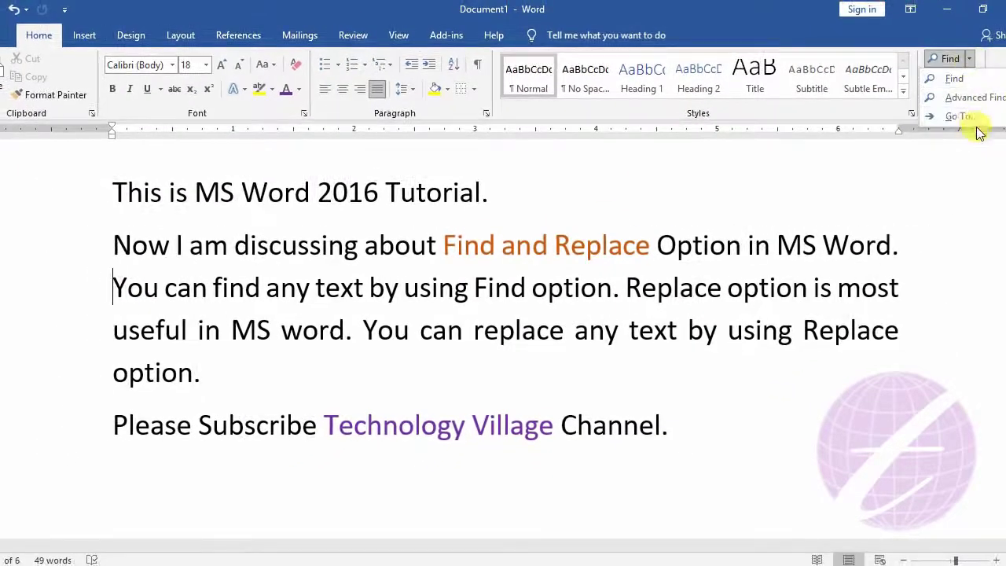
click(965, 118)
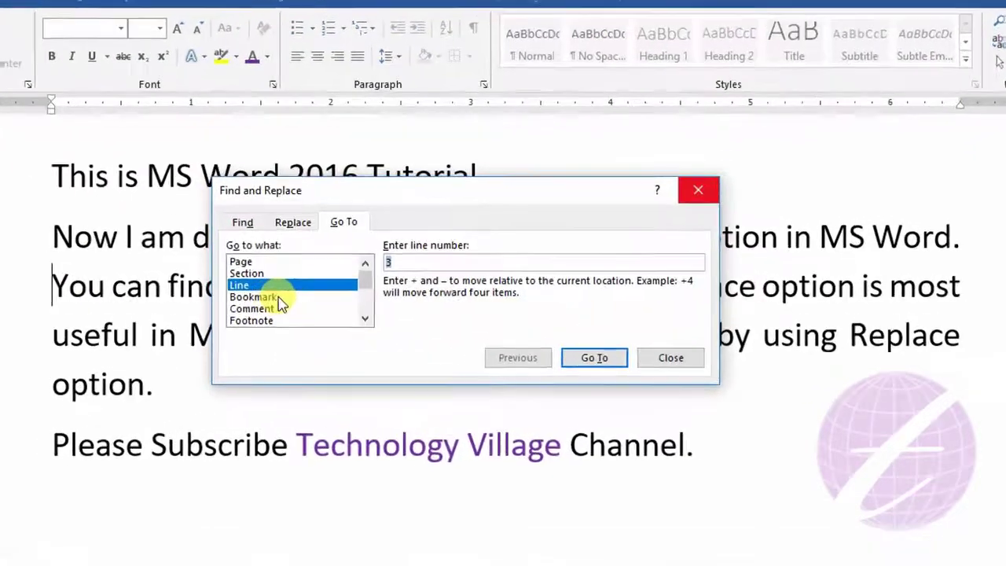
click(287, 297)
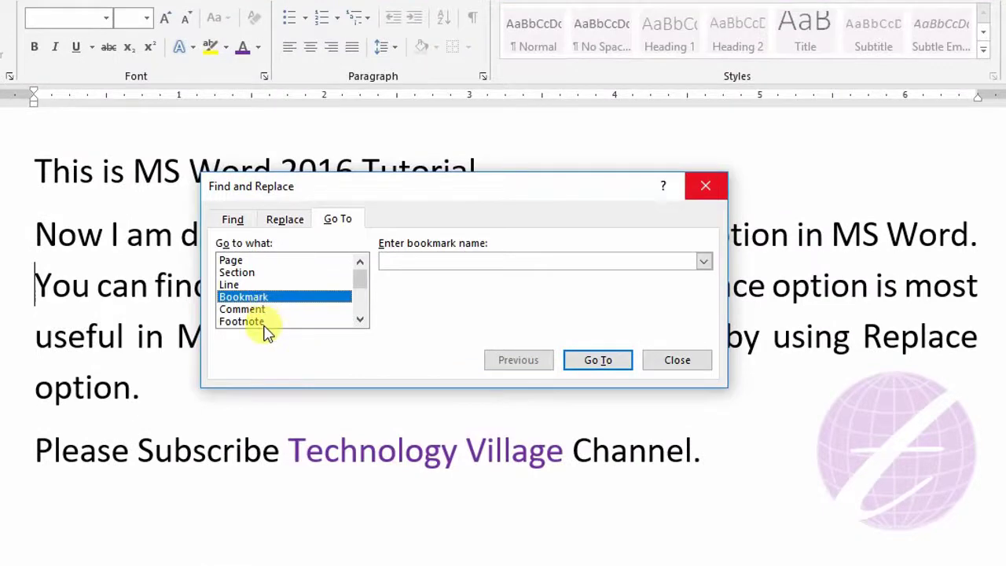
drag(359, 284, 360, 279)
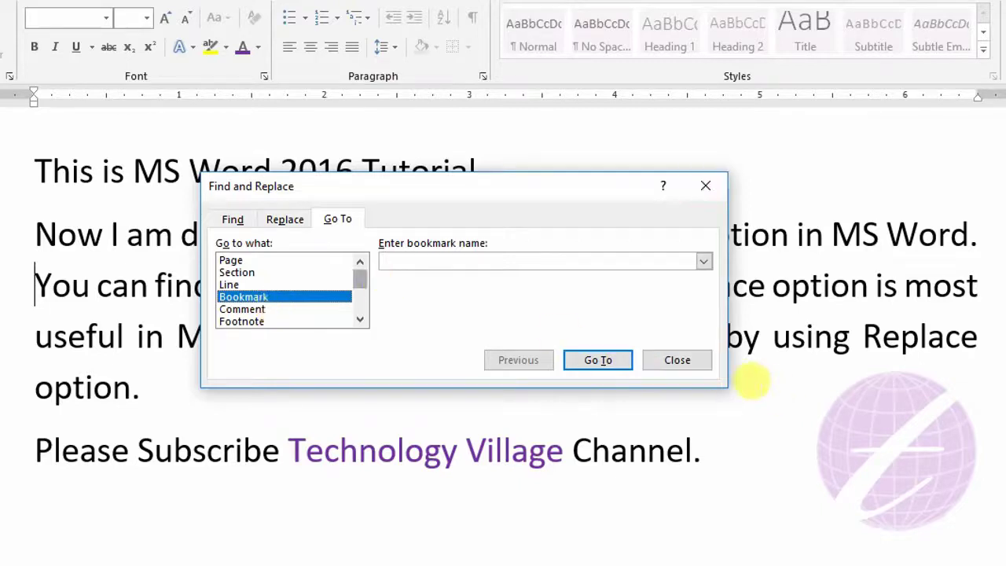
click(681, 362)
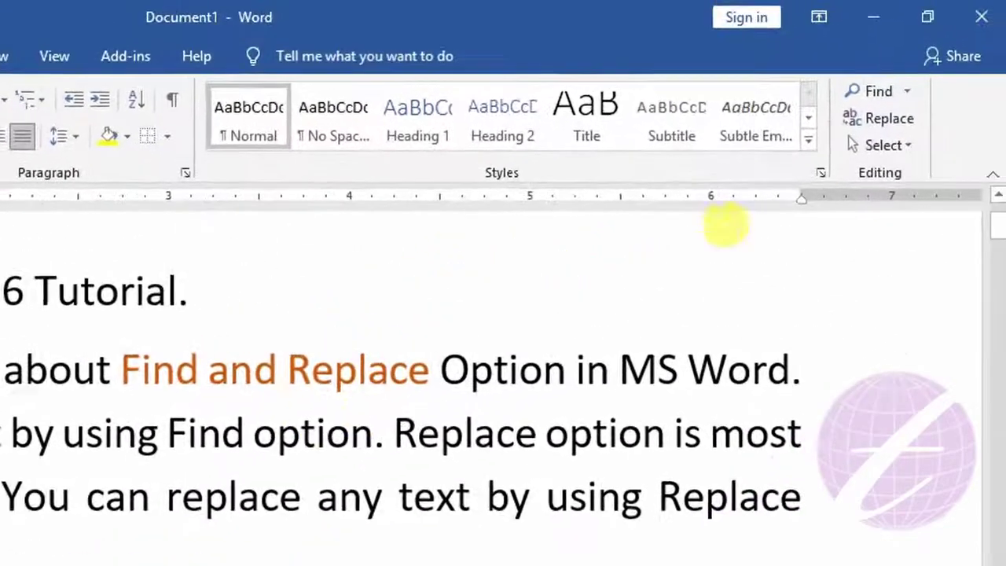
In the Replace tab, moved higher on screen, set Find what 'option' and Replace with 'Option'
click(877, 111)
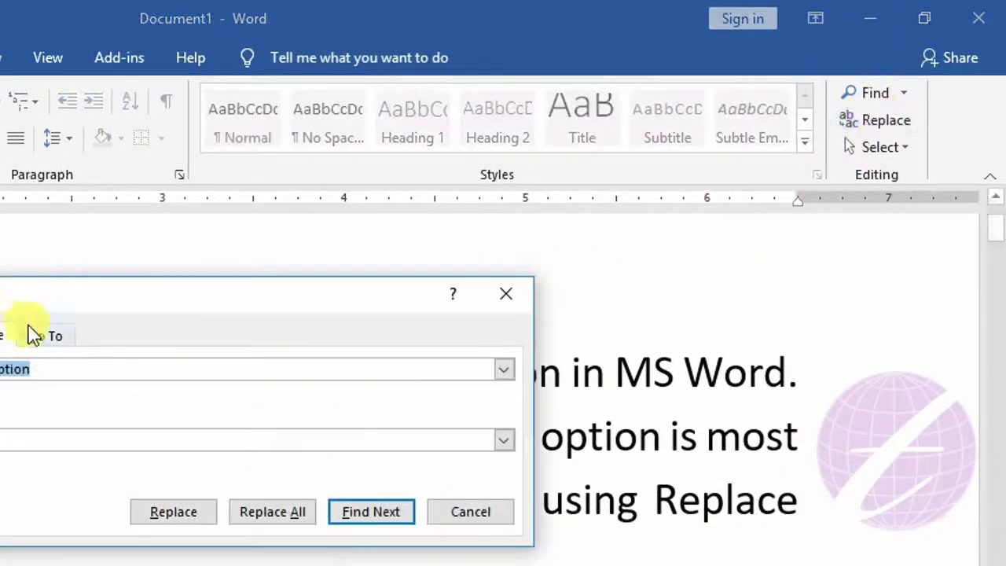
drag(89, 297, 116, 116)
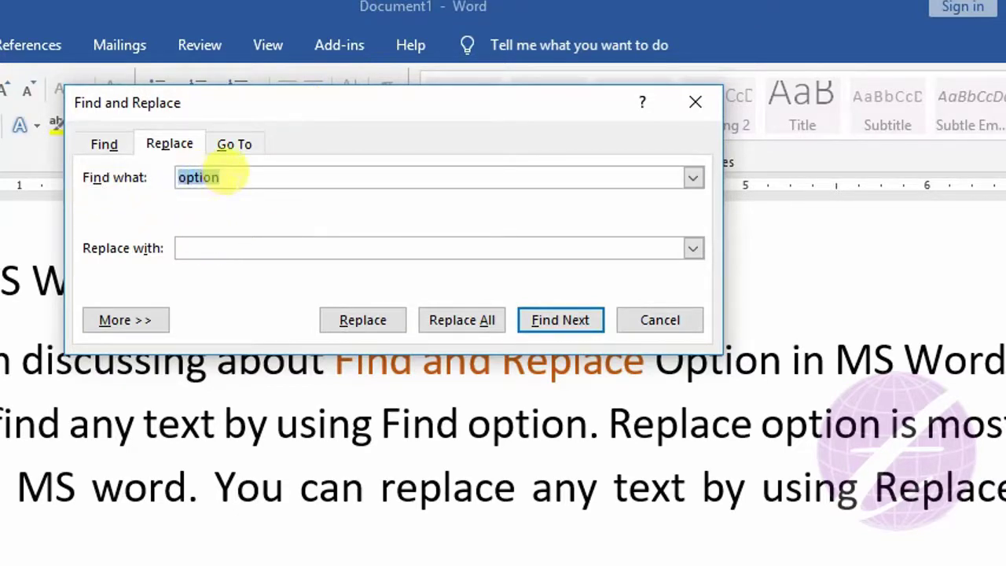
click(222, 177)
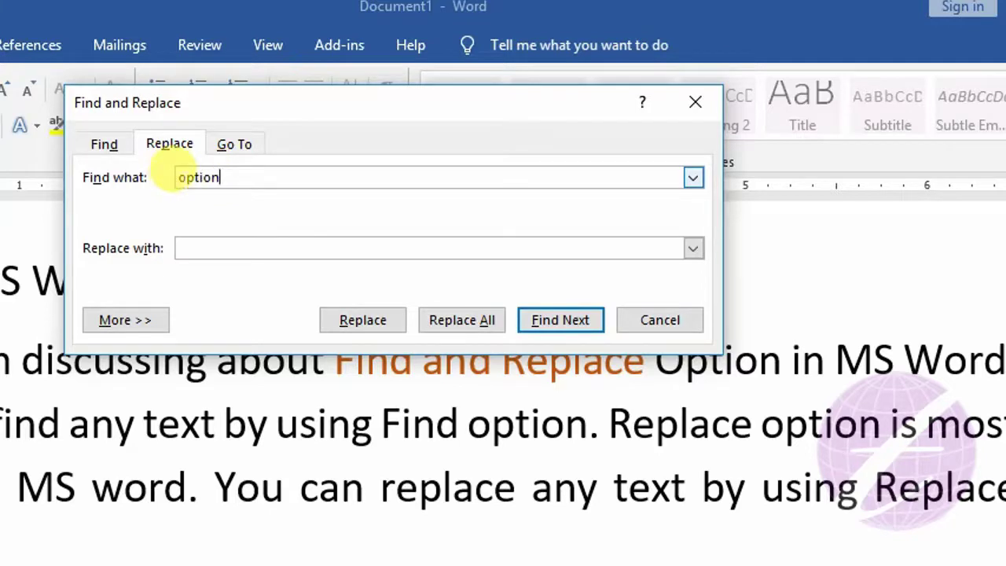
click(218, 238)
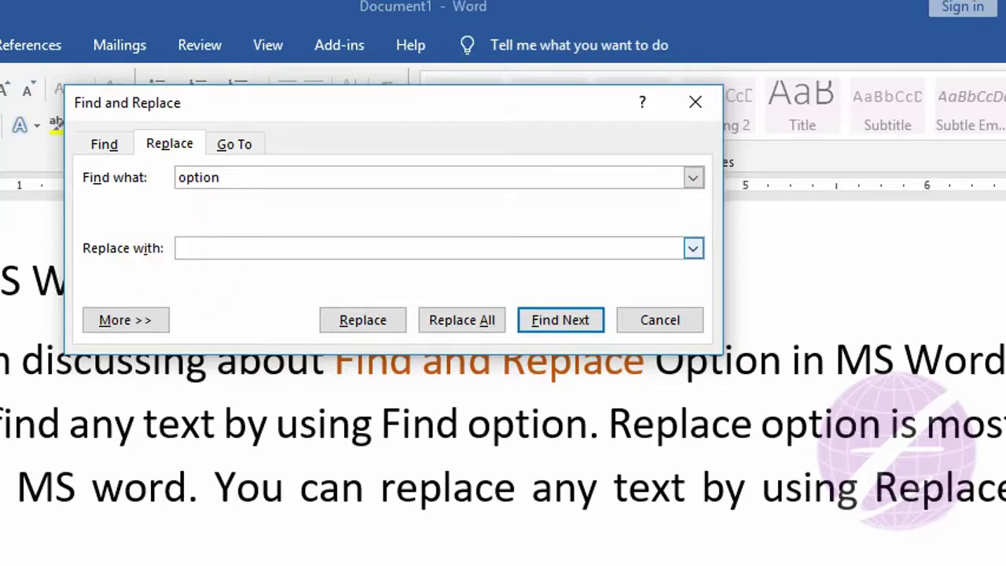
text(Option)
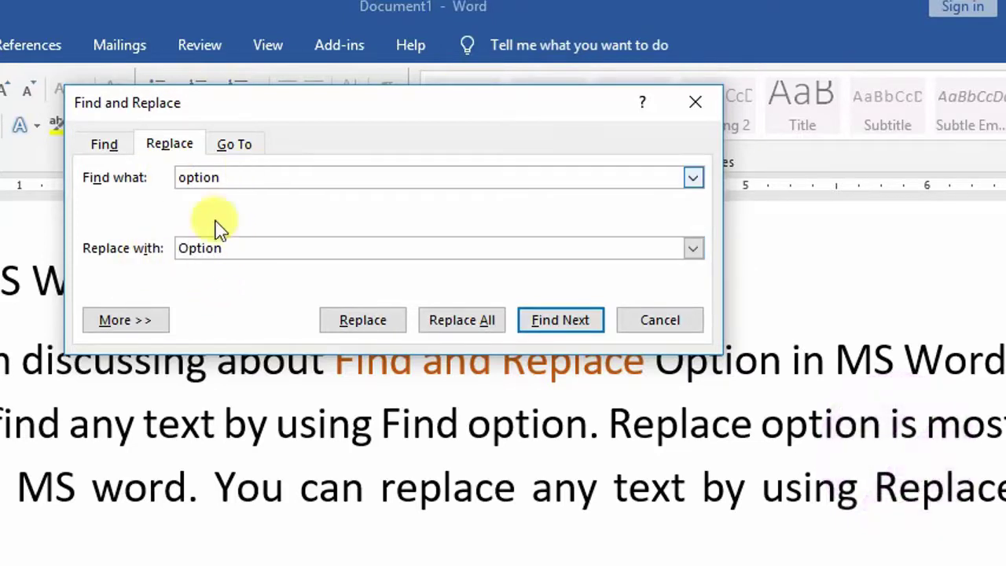
Replace the first 'option' individually, then Replace All for 4 replacements with 'Option', and close the dialog
click(576, 332)
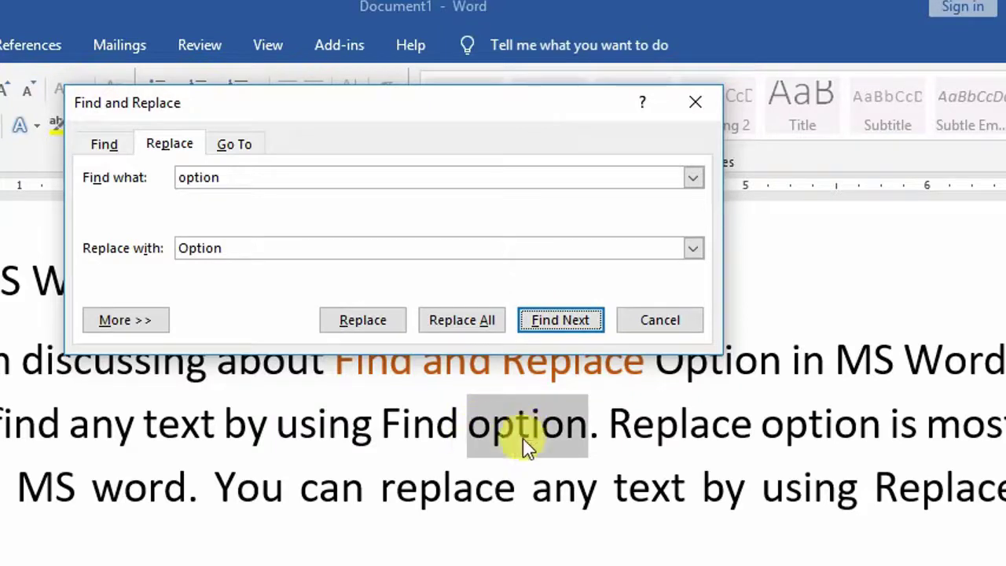
click(364, 322)
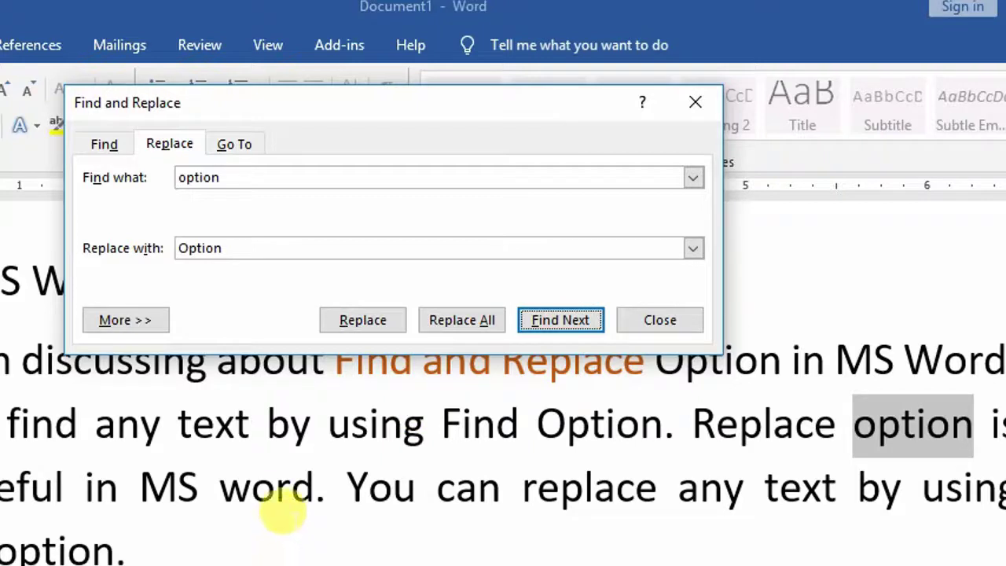
click(462, 323)
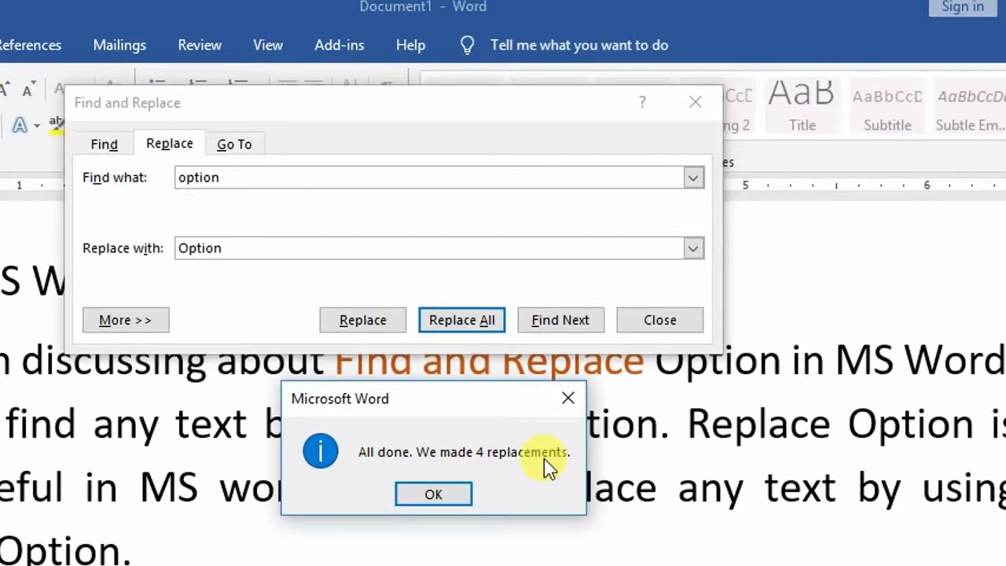
click(424, 495)
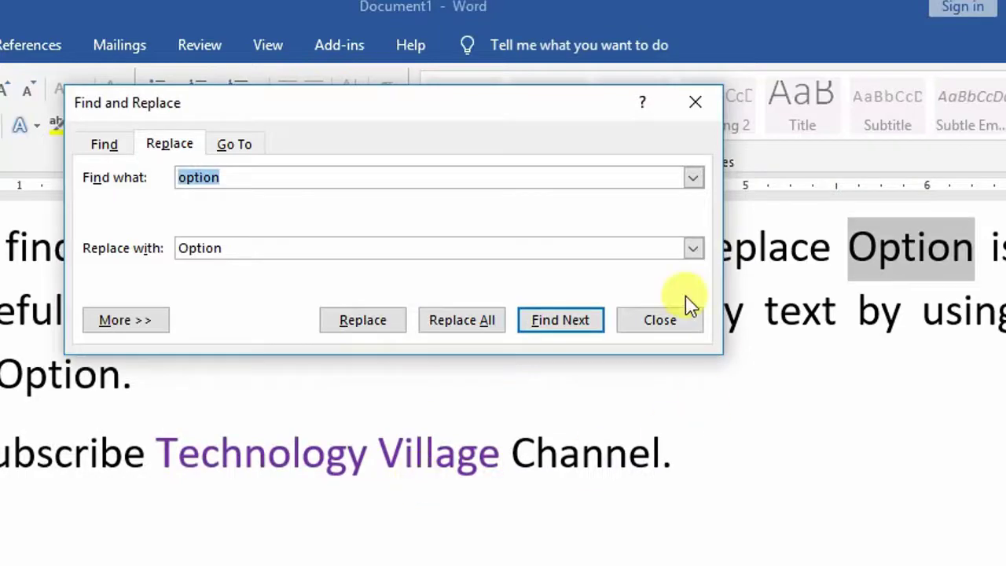
click(668, 322)
scroll(715, 420, up, 2)
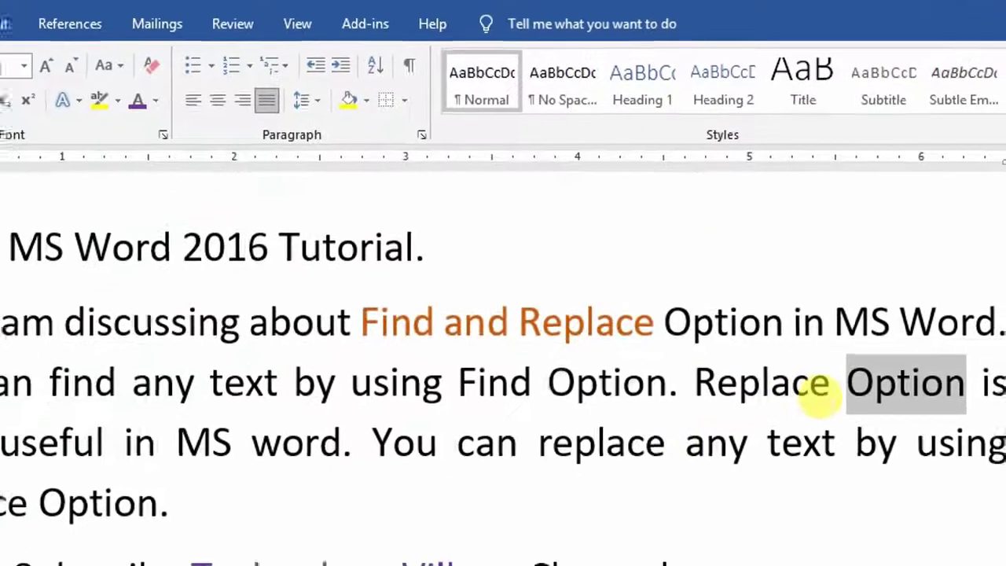